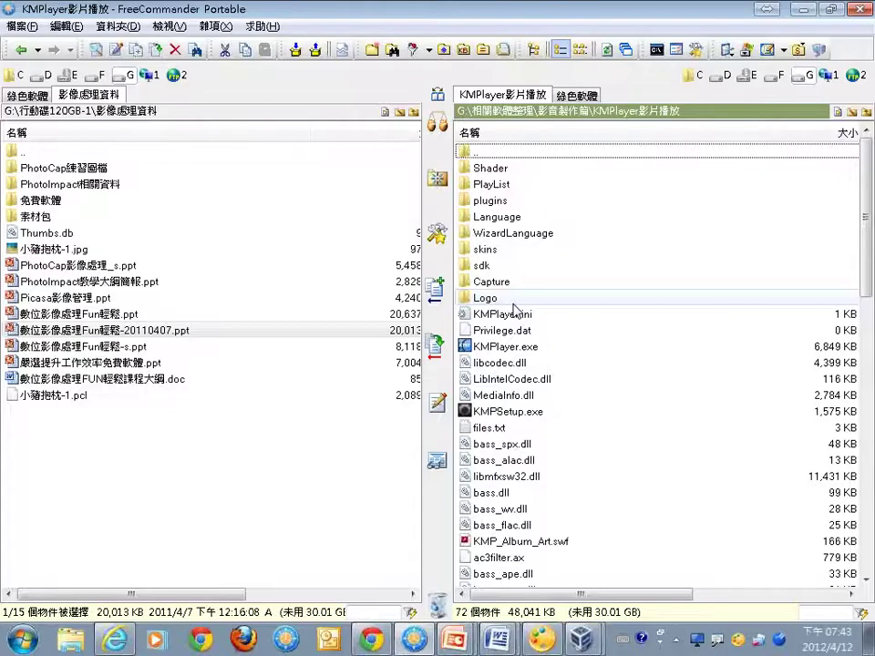
Launch KMPlayer.exe from the KMPlayer影片播放 folder.
{"action": "left_click", "coordinate": [676, 641]}
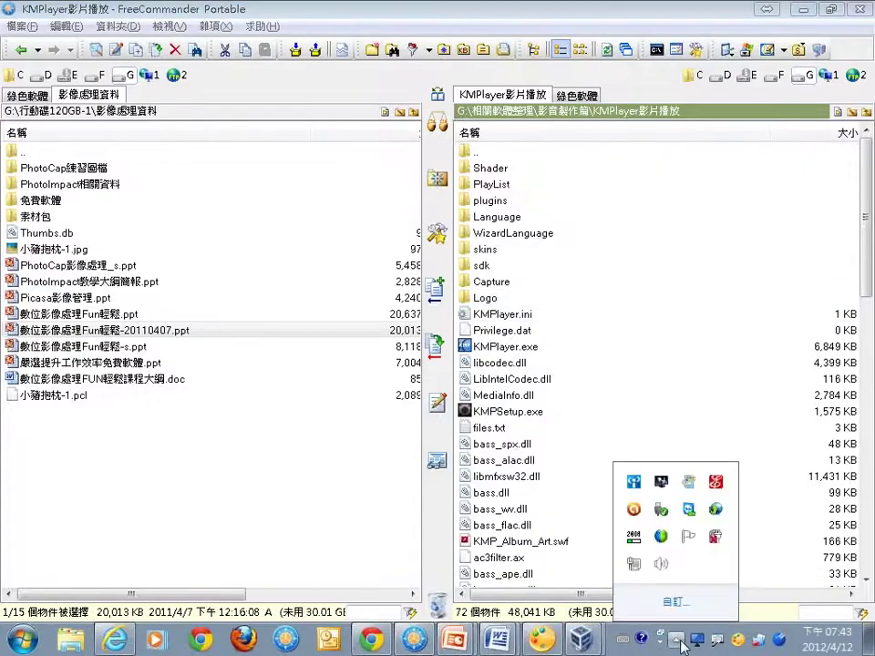
{"action": "left_click", "coordinate": [732, 539]}
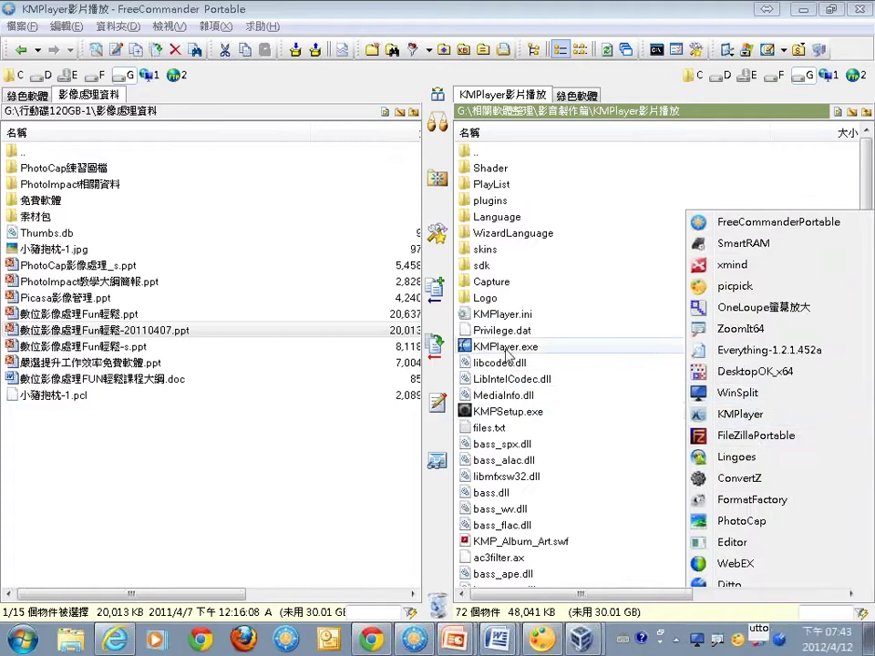
{"action": "left_click", "coordinate": [506, 350]}
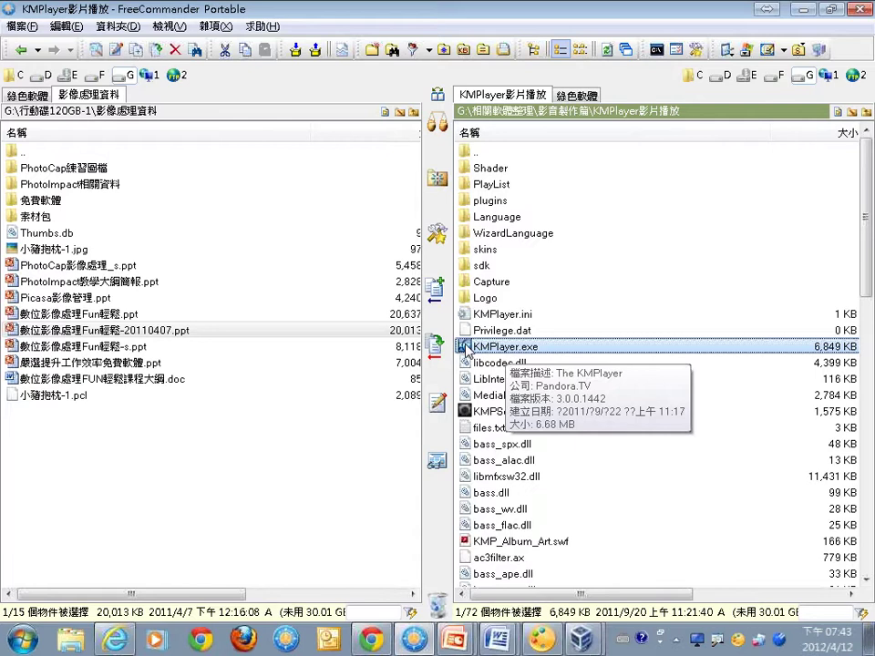
{"action": "double_click", "coordinate": [467, 349]}
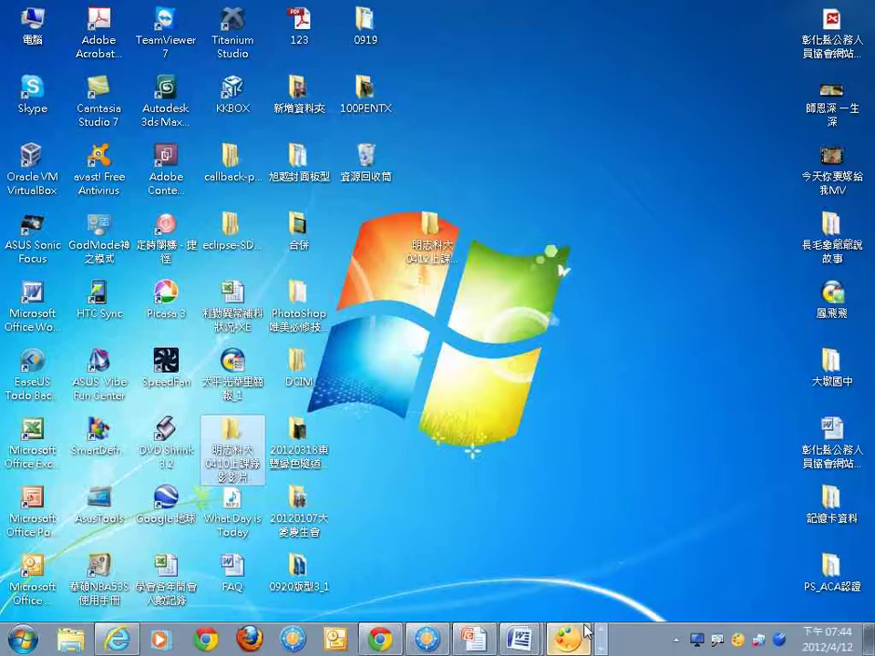
Bring the running KMPlayer window to the front and move it next to the video files on the desktop.
{"action": "left_click", "coordinate": [602, 647]}
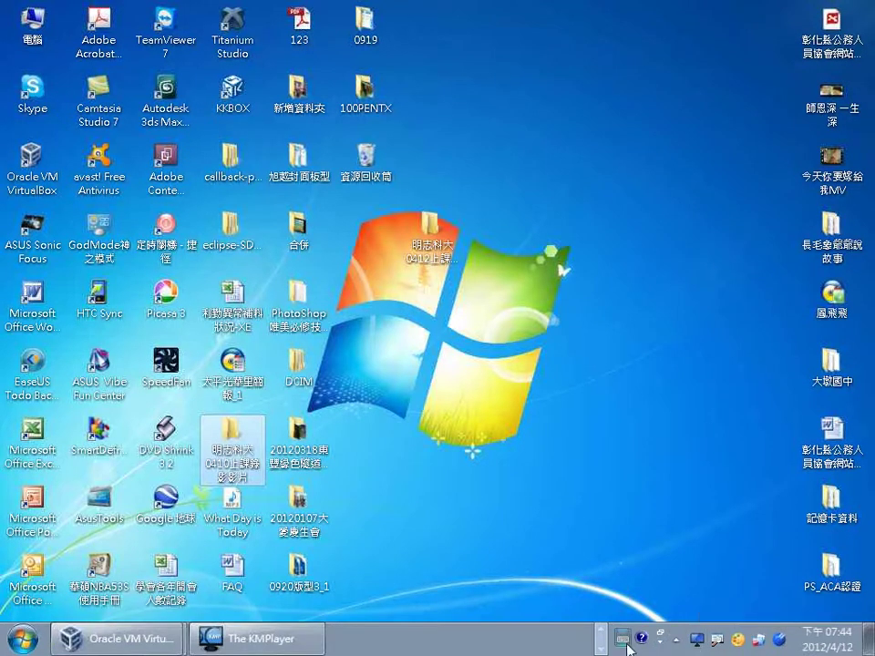
{"action": "left_click", "coordinate": [675, 639]}
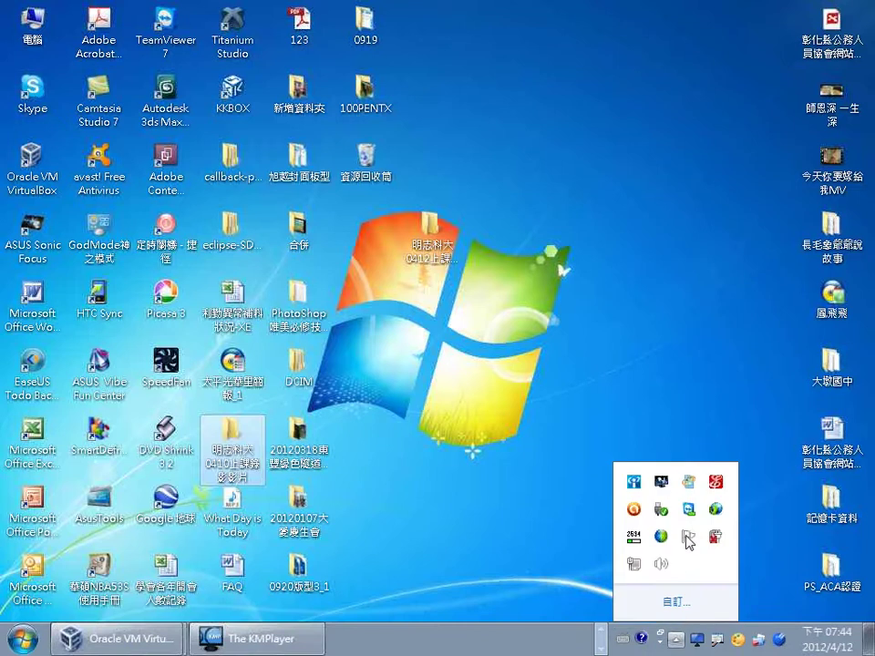
{"action": "left_click", "coordinate": [510, 588]}
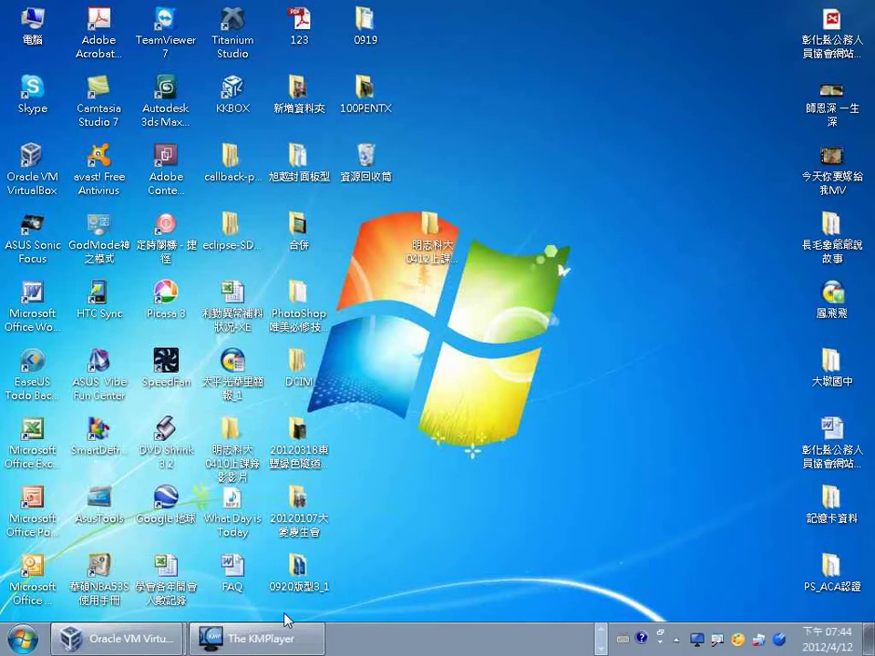
{"action": "left_click", "coordinate": [292, 639]}
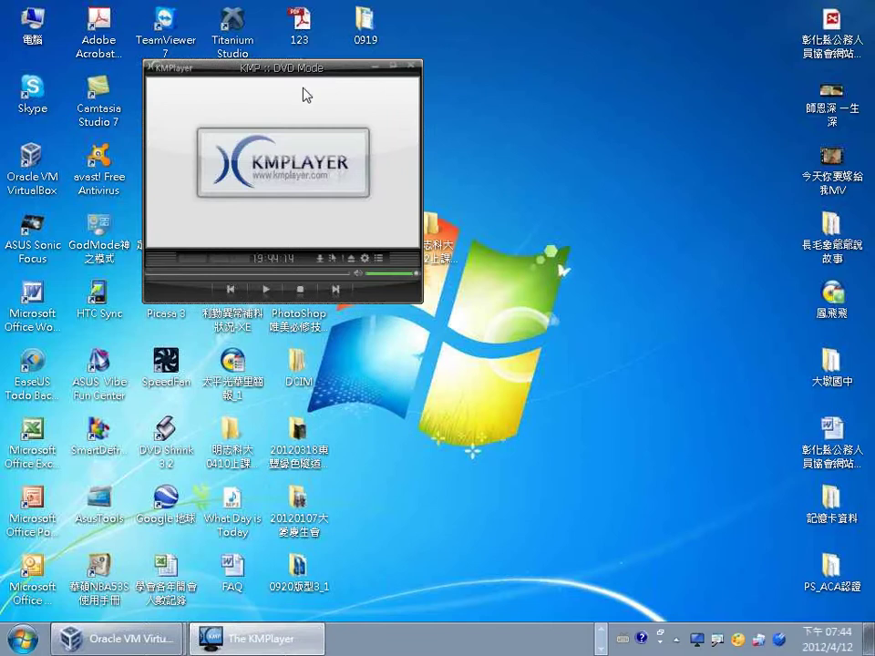
{"action": "left_click_drag", "start_coordinate": [325, 73], "coordinate": [595, 120]}
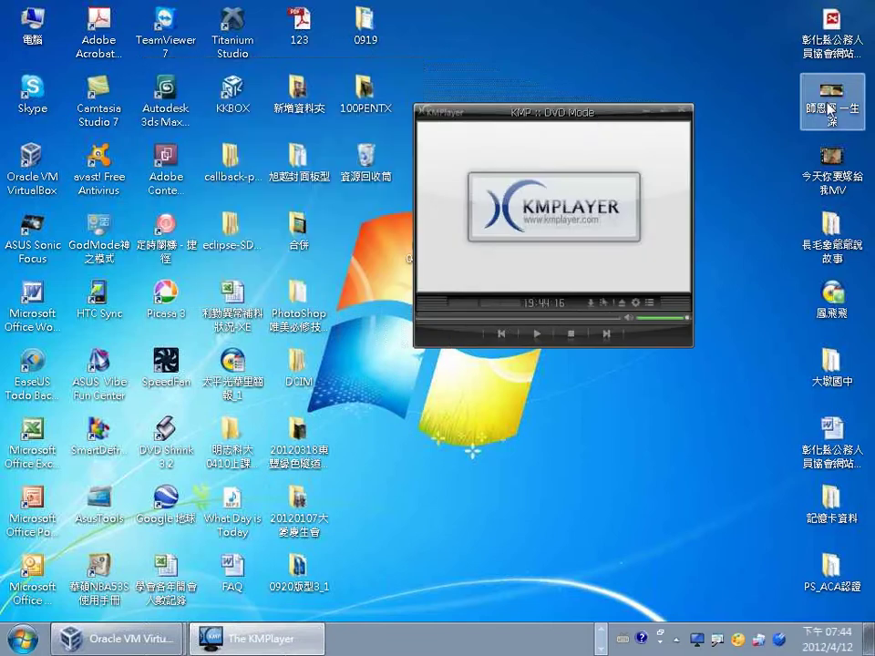
Play the desktop video 師恩深 一生深.mp4 in KMPlayer, reposition the player window and pause playback.
{"action": "left_click_drag", "start_coordinate": [834, 100], "coordinate": [626, 234]}
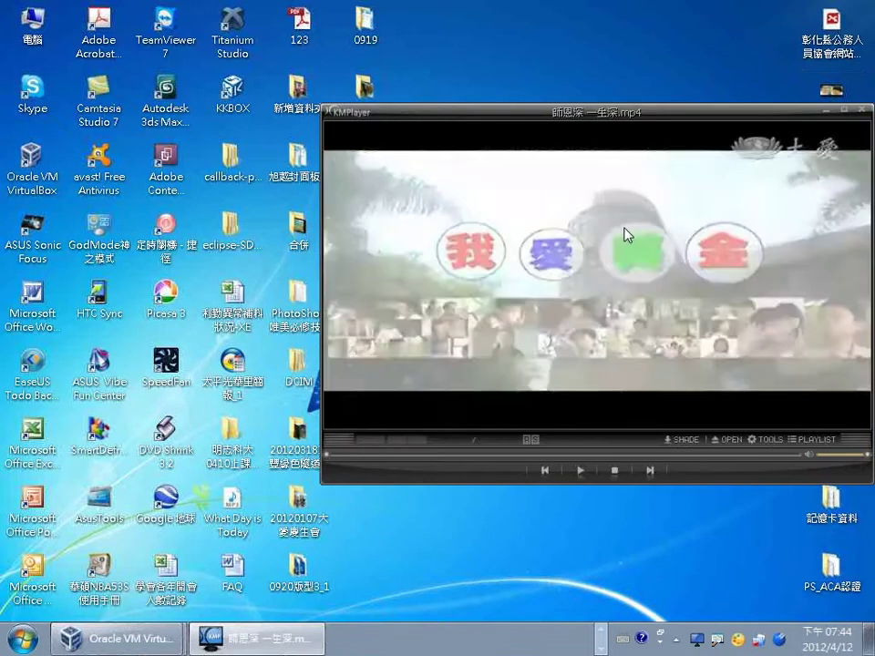
{"action": "left_click_drag", "start_coordinate": [479, 215], "coordinate": [314, 177]}
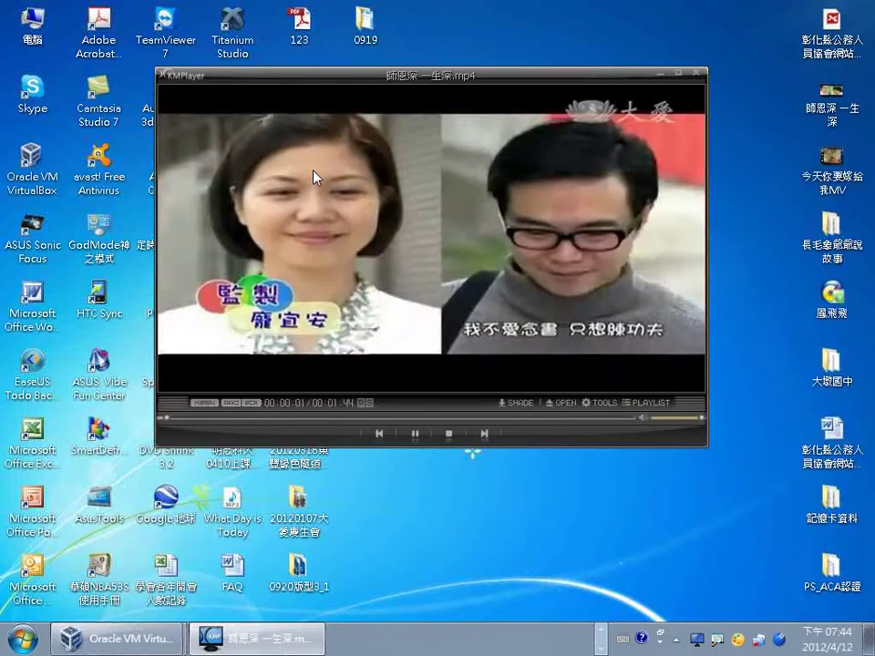
{"action": "left_click", "coordinate": [419, 436]}
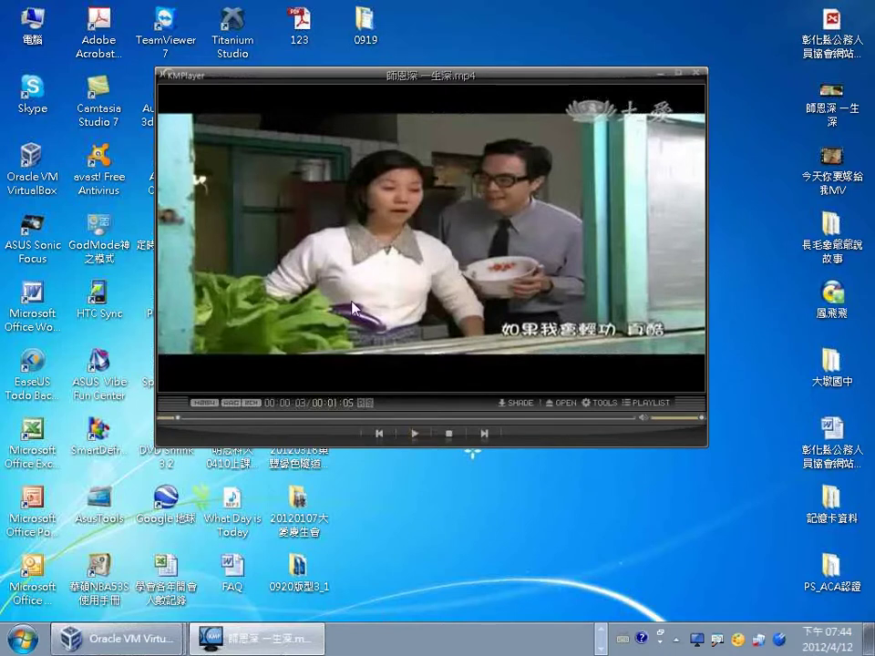
{"action": "right_click", "coordinate": [279, 226]}
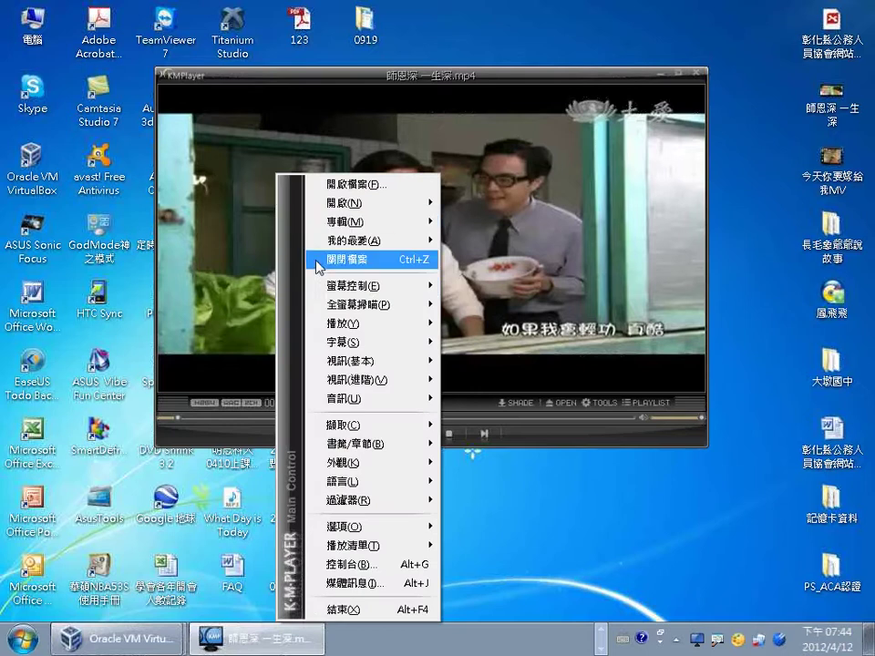
{"action": "mouse_move", "coordinate": [347, 326]}
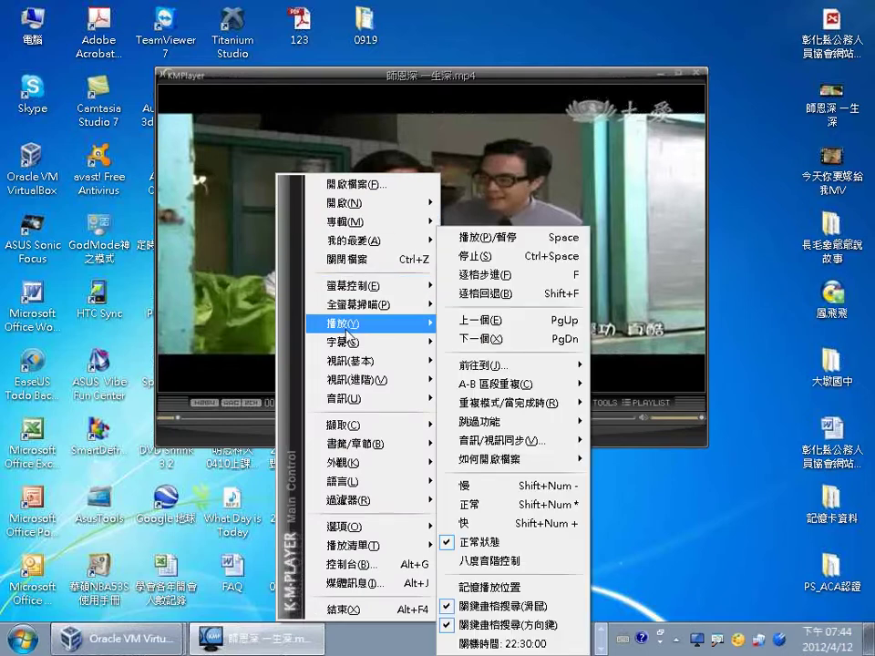
{"action": "left_click", "coordinate": [335, 100]}
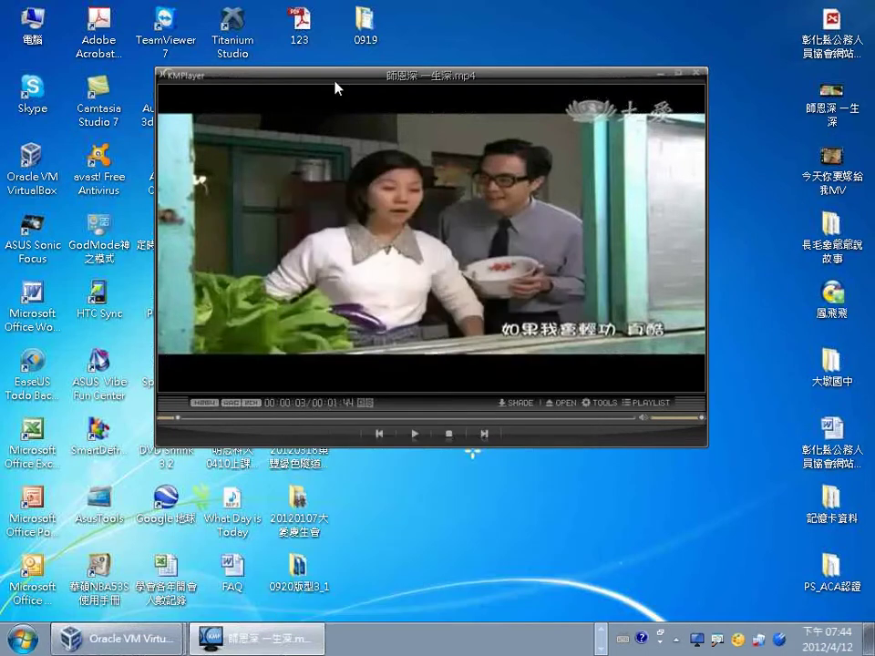
Seek the video to about 00:00:24 and copy that frame to the clipboard.
{"action": "left_click", "coordinate": [279, 419]}
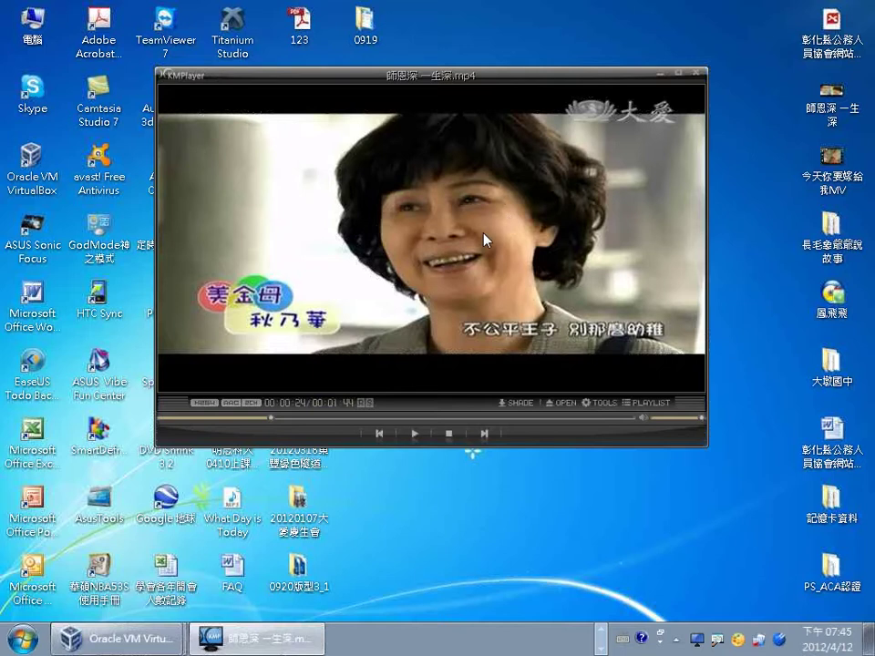
{"action": "key", "text": "ctrl+c"}
Switch to the Word document 文件1 and replace its existing picture with the copied video frame.
{"action": "key", "text": "alt+Tab"}
{"action": "key", "text": "alt+Tab"}
{"action": "key", "text": "alt+Tab"}
{"action": "key", "text": "alt+Tab"}
{"action": "key", "text": "alt+Tab"}
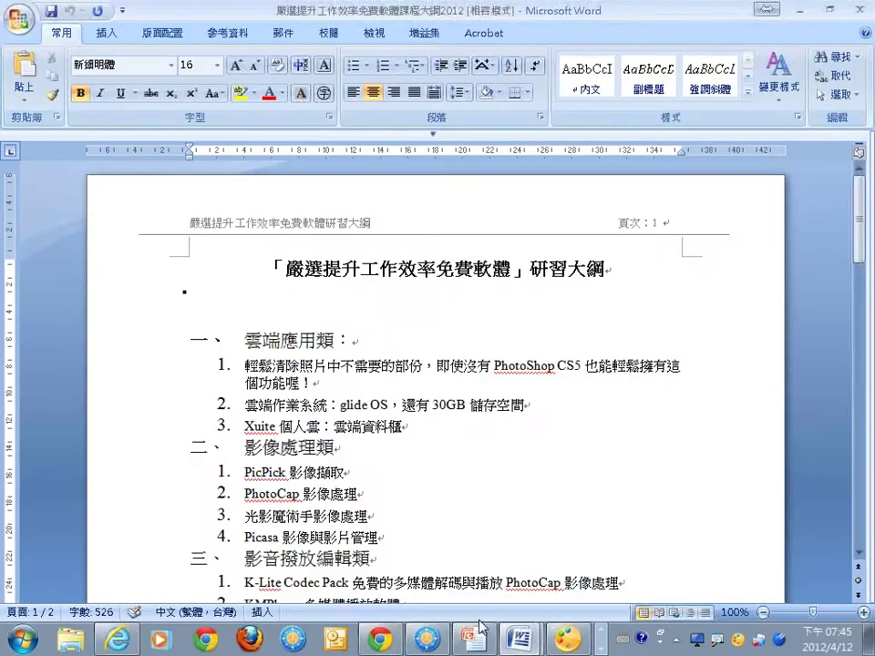
{"action": "mouse_move", "coordinate": [519, 641]}
{"action": "left_click", "coordinate": [511, 603]}
{"action": "left_click", "coordinate": [392, 352]}
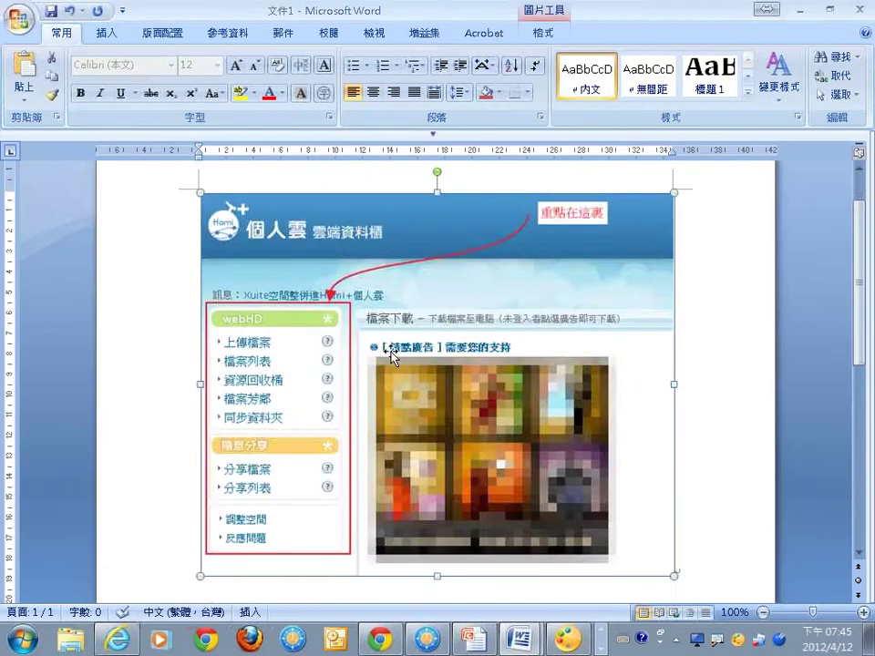
{"action": "key", "text": "Delete"}
{"action": "key", "text": "ctrl+v"}
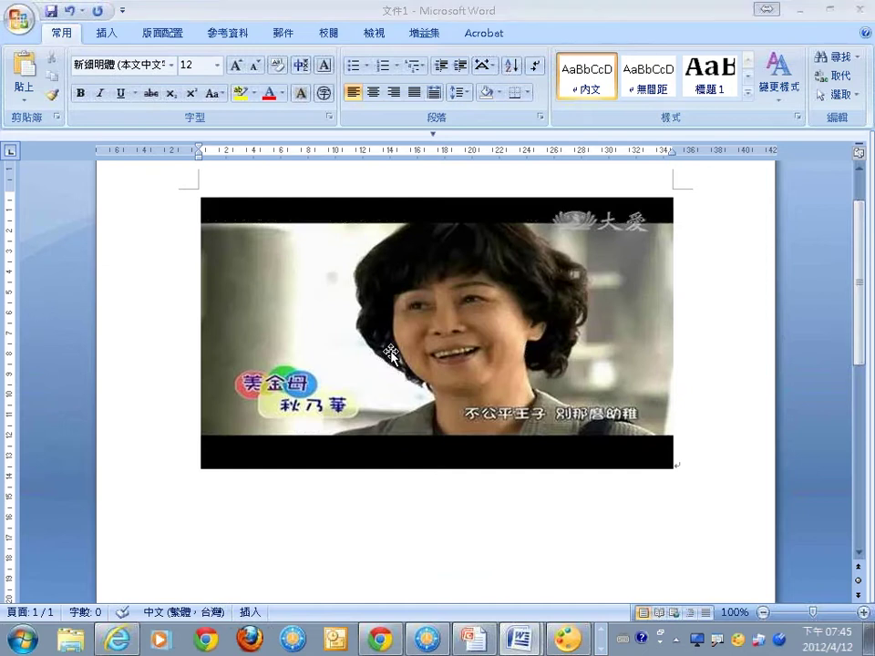
Switch back to KMPlayer, look over its capture (擷取) options and move the player window higher.
{"action": "key", "text": "alt+Tab"}
{"action": "key", "text": "alt+Tab"}
{"action": "key", "text": "Tab"}
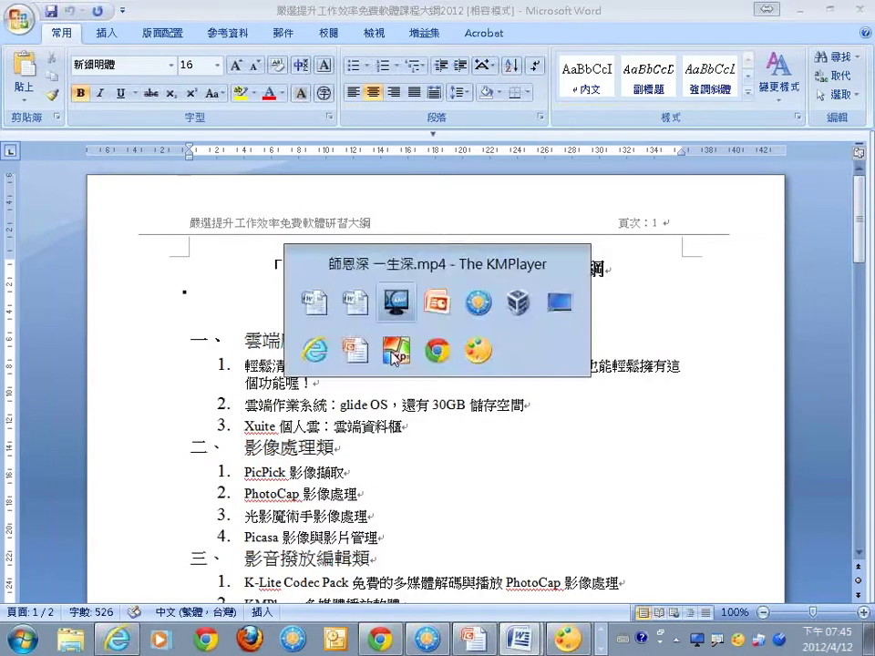
{"action": "right_click", "coordinate": [325, 173]}
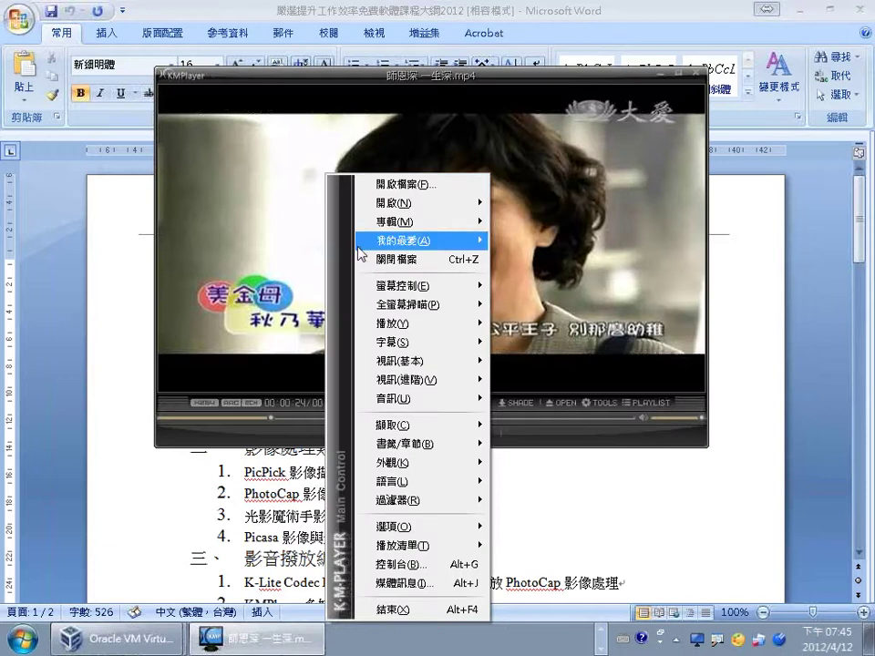
{"action": "mouse_move", "coordinate": [401, 425]}
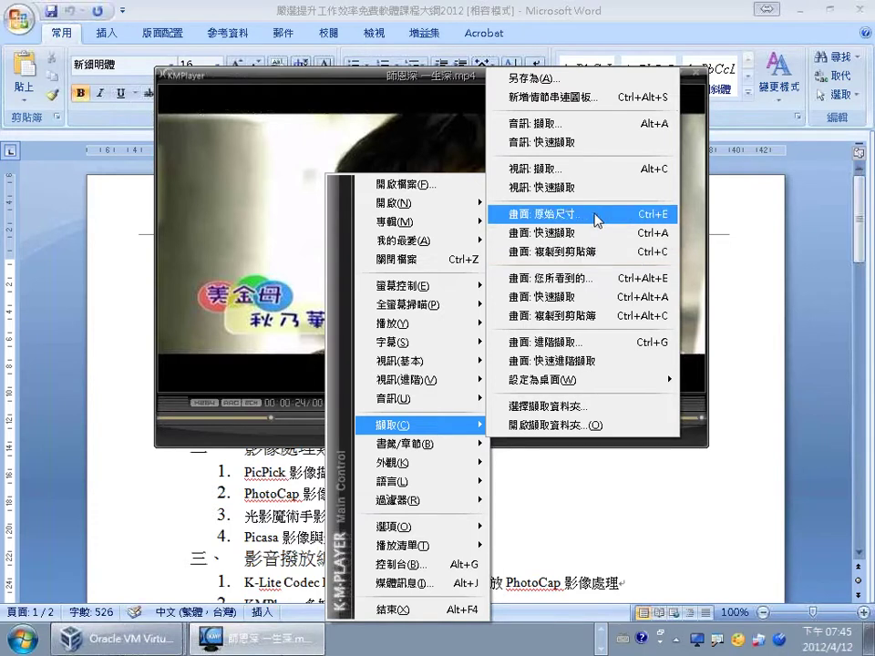
{"action": "left_click", "coordinate": [420, 88]}
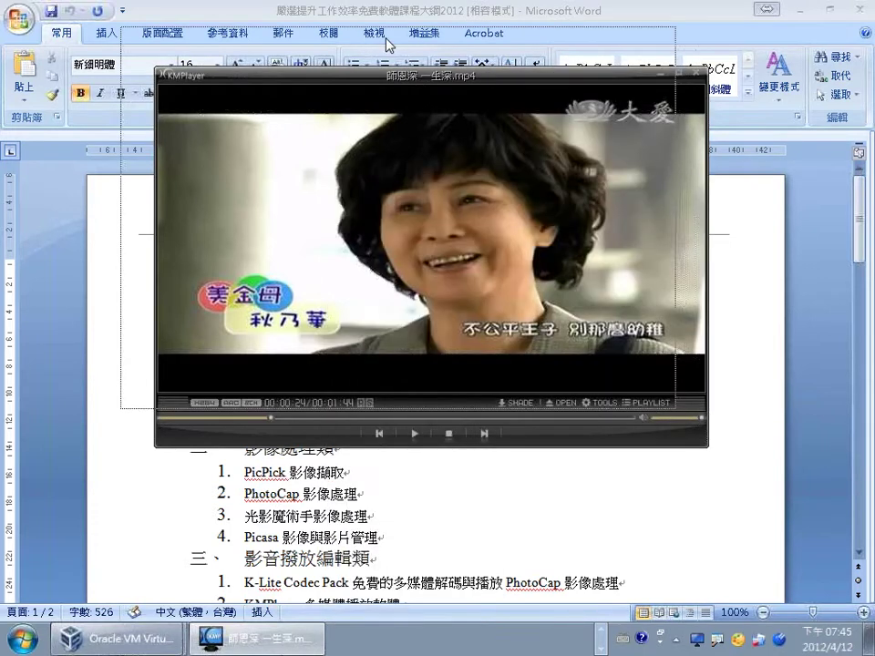
{"action": "left_click_drag", "start_coordinate": [433, 93], "coordinate": [397, 52]}
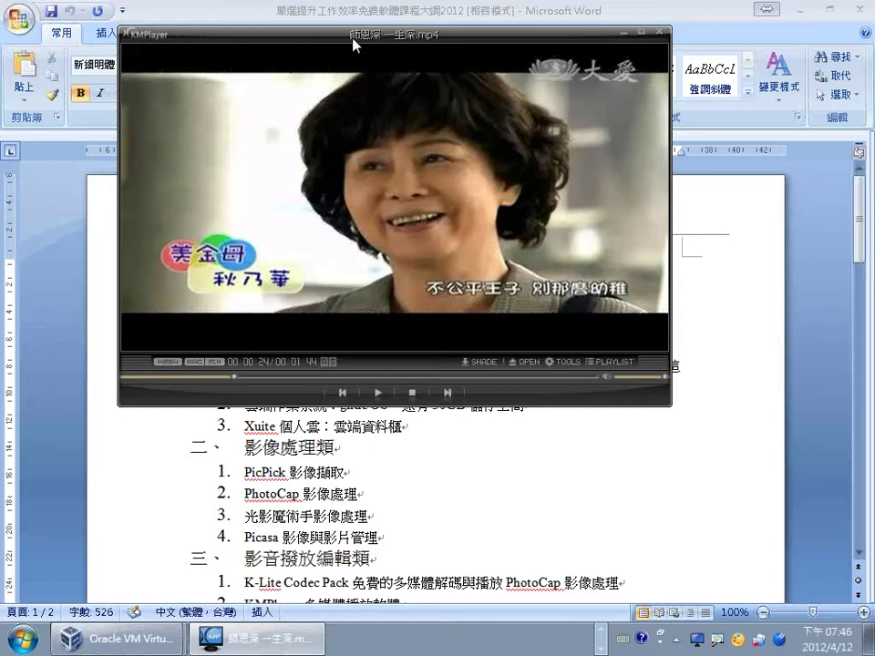
Try to create a new storyboard (新增情節串連圖板) from the paused video.
{"action": "right_click", "coordinate": [197, 149]}
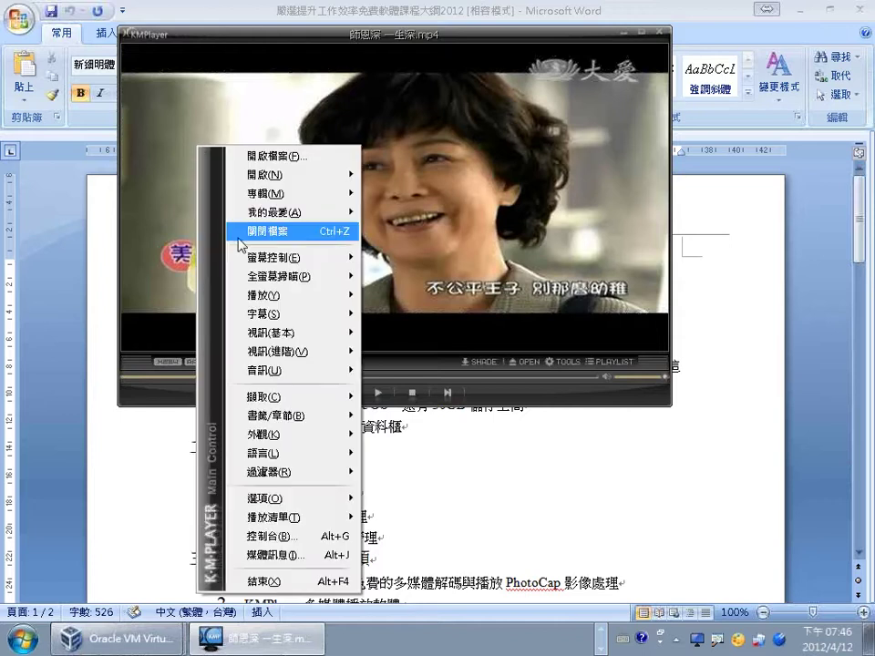
{"action": "mouse_move", "coordinate": [351, 398]}
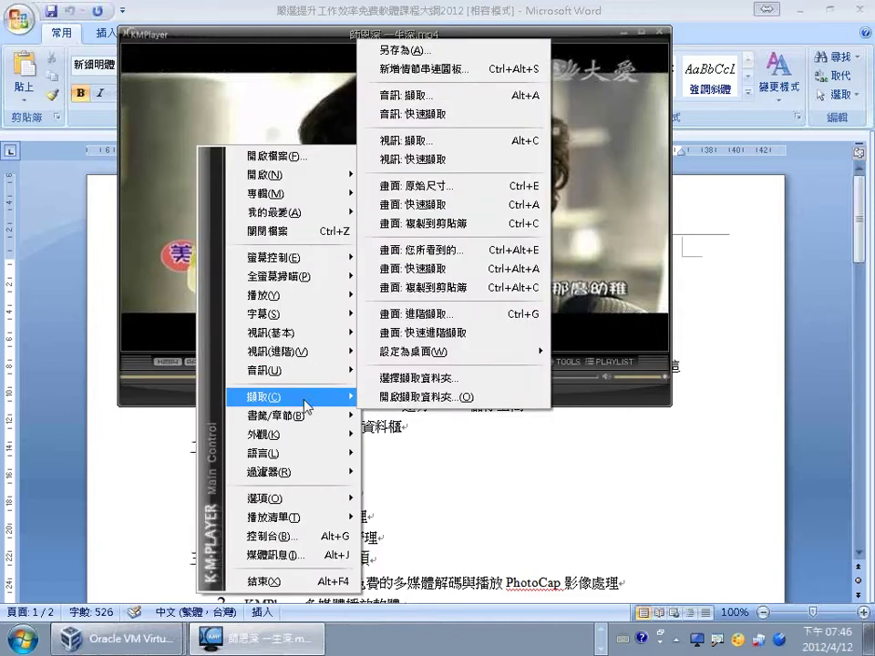
{"action": "left_click", "coordinate": [499, 78]}
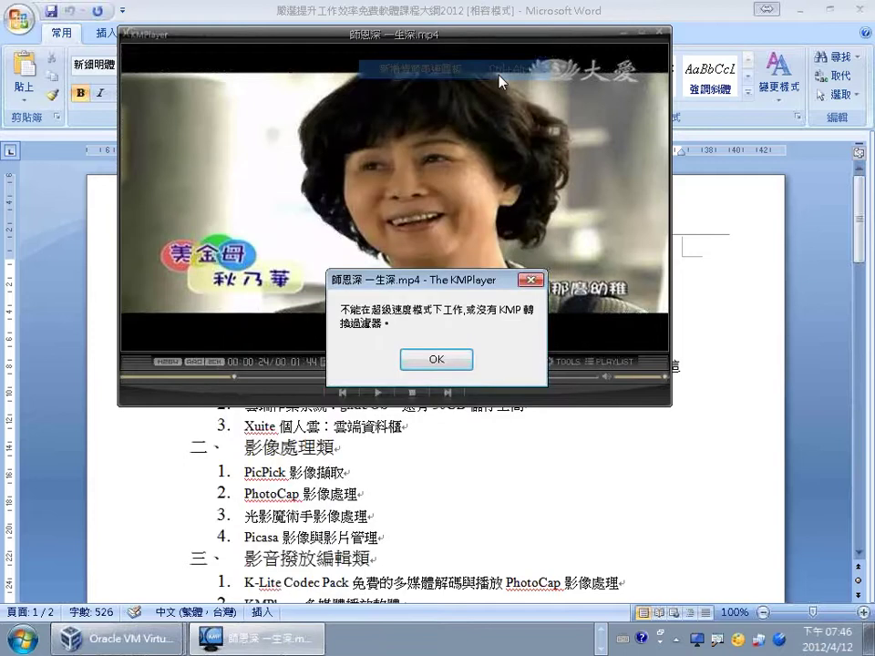
{"action": "left_click", "coordinate": [435, 361]}
{"action": "right_click", "coordinate": [220, 110]}
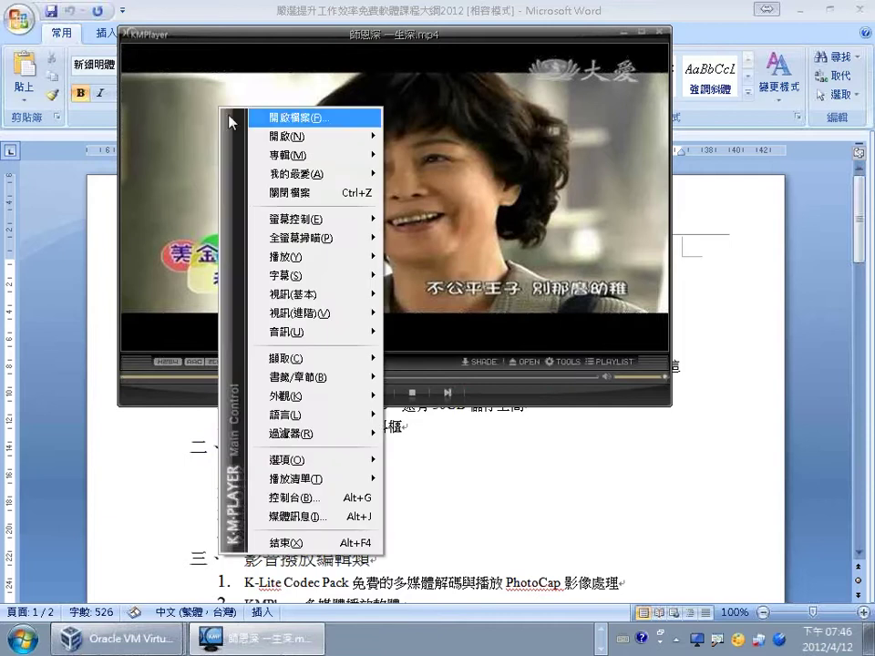
{"action": "mouse_move", "coordinate": [342, 461]}
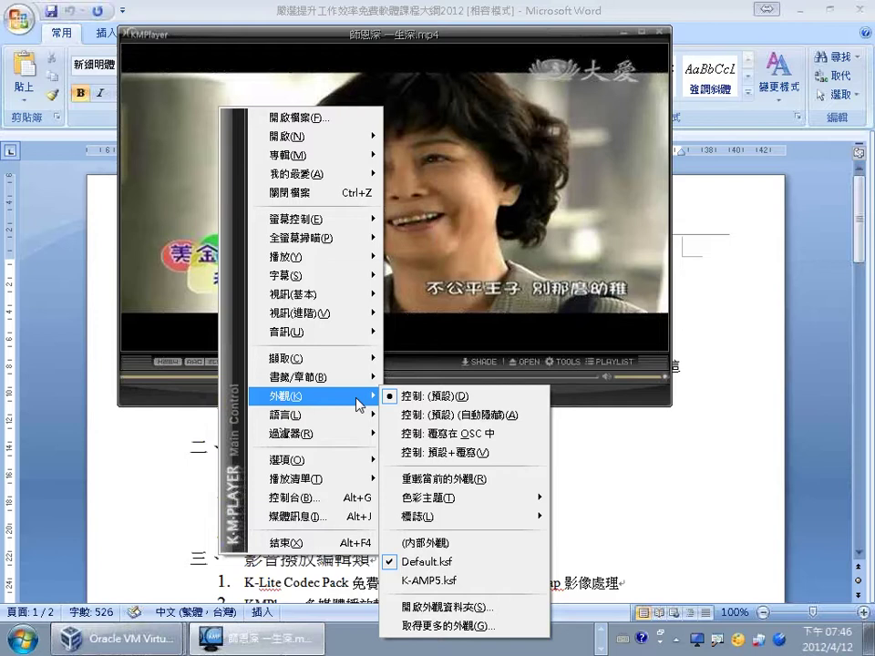
{"action": "left_click", "coordinate": [402, 398]}
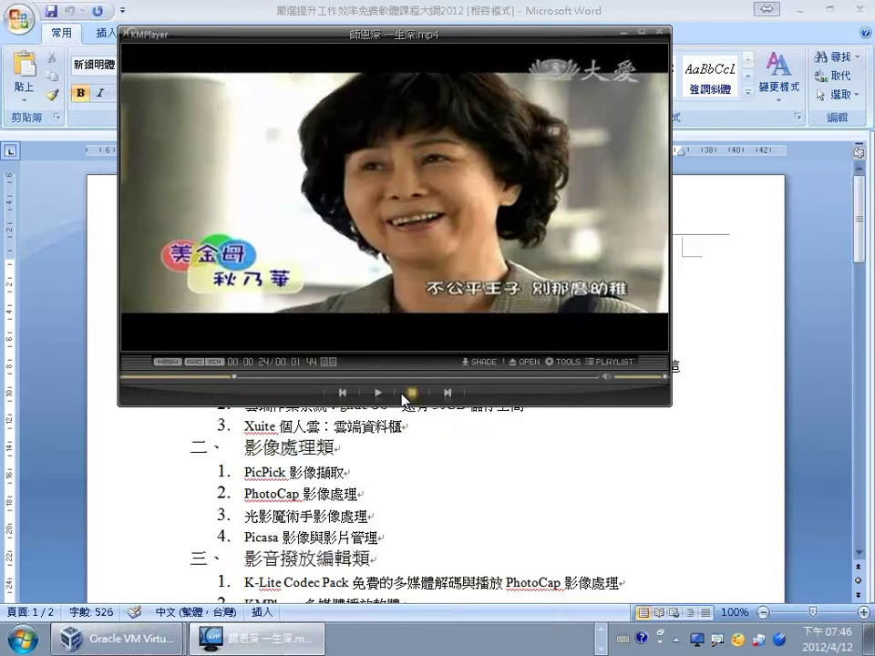
Set the advanced video processing preset to 正常 (normal).
{"action": "right_click", "coordinate": [304, 234]}
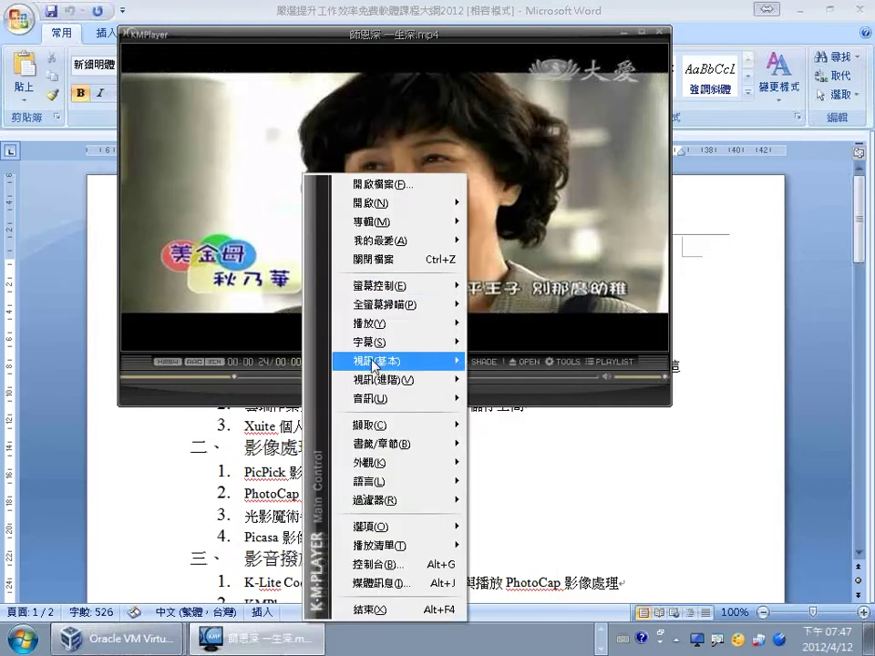
{"action": "mouse_move", "coordinate": [392, 379]}
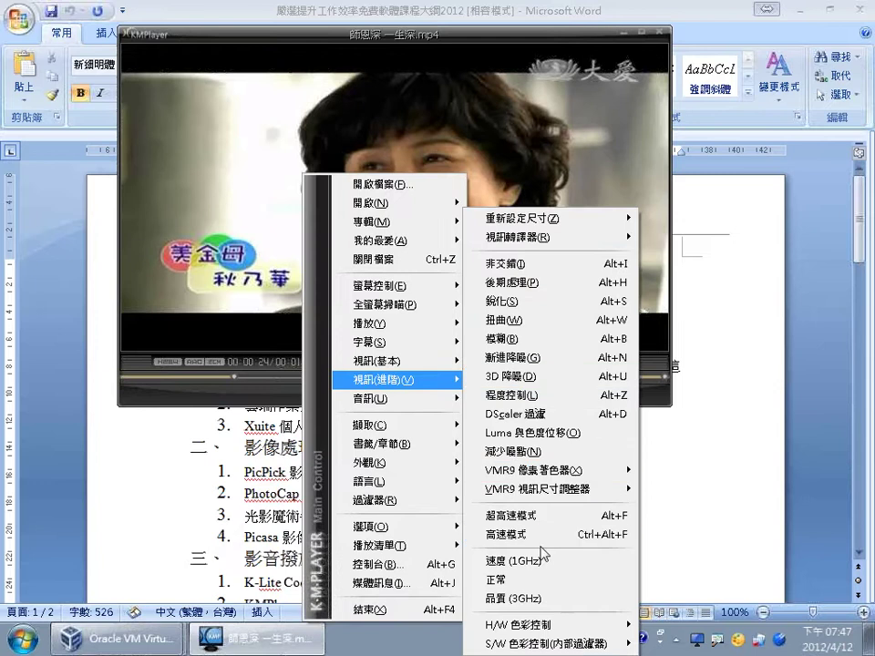
{"action": "left_click", "coordinate": [527, 584]}
Try again to create the video's storyboard (新增情節串連圖板), with the 正常 preset active.
{"action": "right_click", "coordinate": [324, 113]}
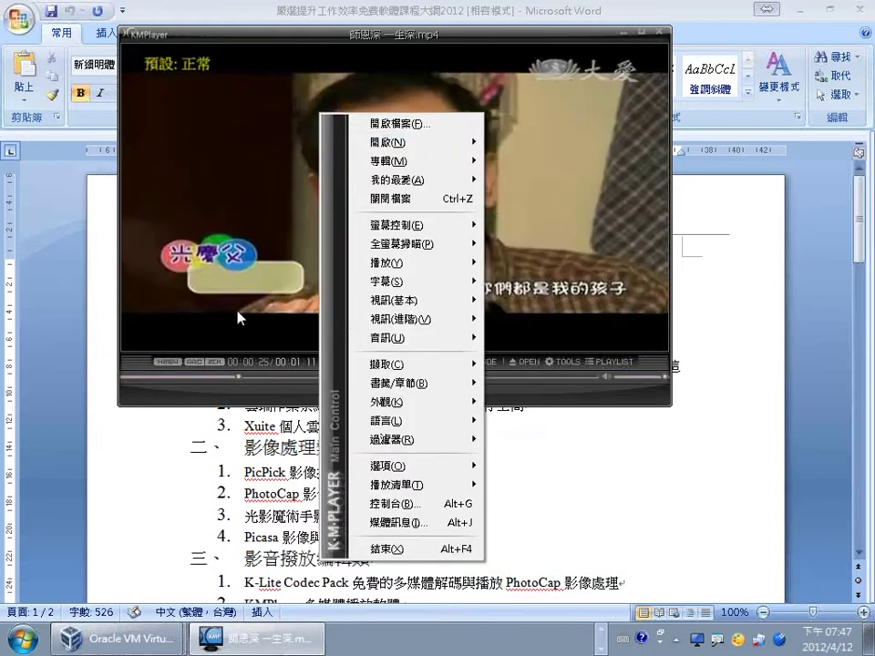
{"action": "left_click", "coordinate": [237, 344]}
{"action": "right_click", "coordinate": [346, 115]}
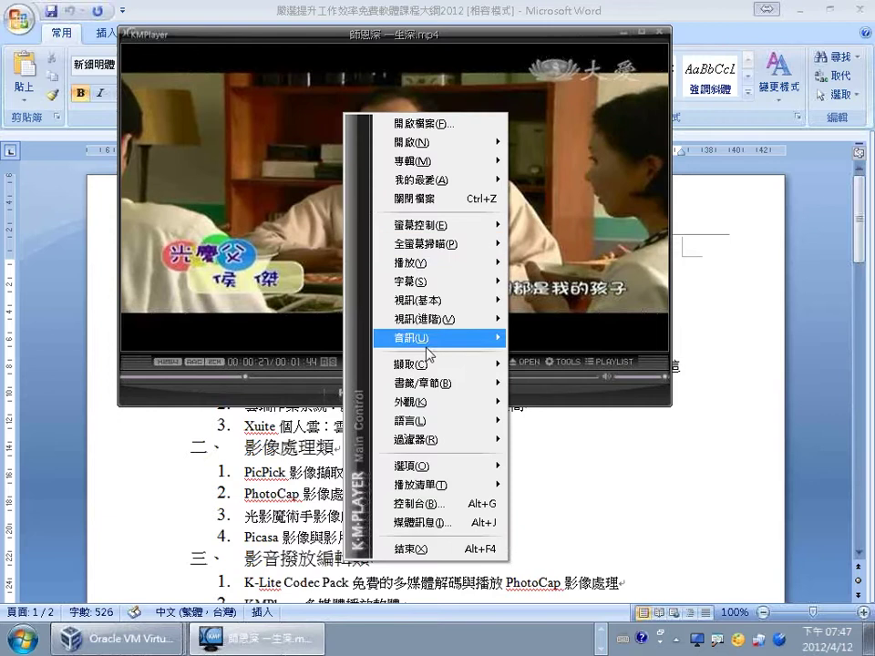
{"action": "mouse_move", "coordinate": [429, 366]}
{"action": "left_click", "coordinate": [585, 83]}
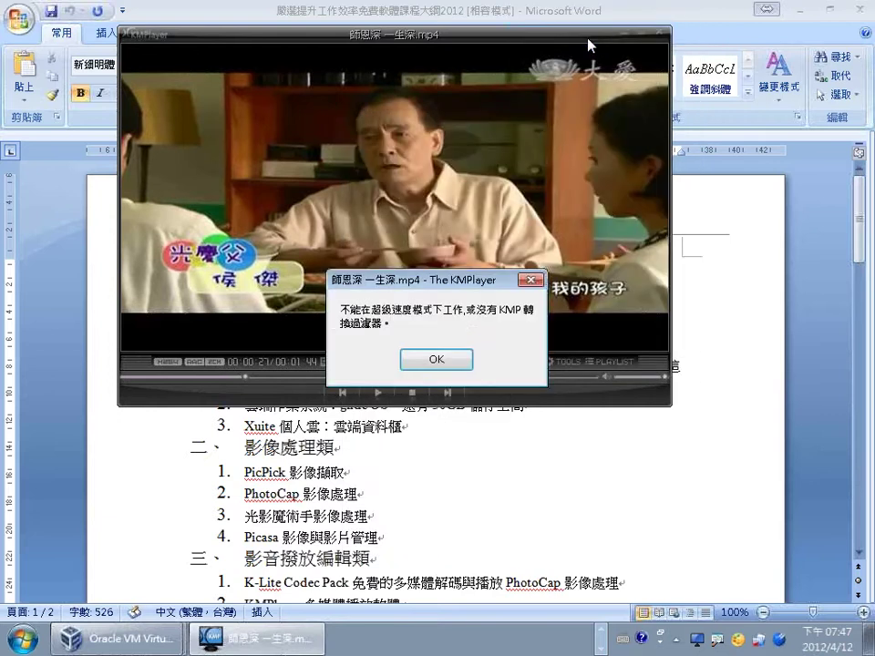
Dismiss the message, open the storyboard creator (情節串連圖板新建器) in the Windows XP KMPlayer and set the output location to the desktop (桌面).
{"action": "left_click", "coordinate": [437, 359]}
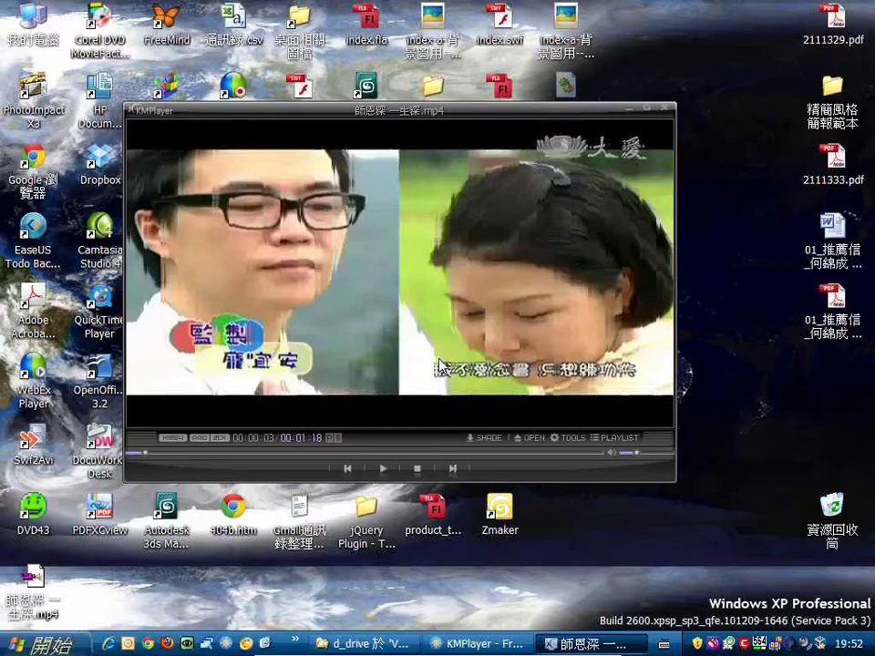
{"action": "right_click", "coordinate": [400, 264]}
{"action": "mouse_move", "coordinate": [572, 478]}
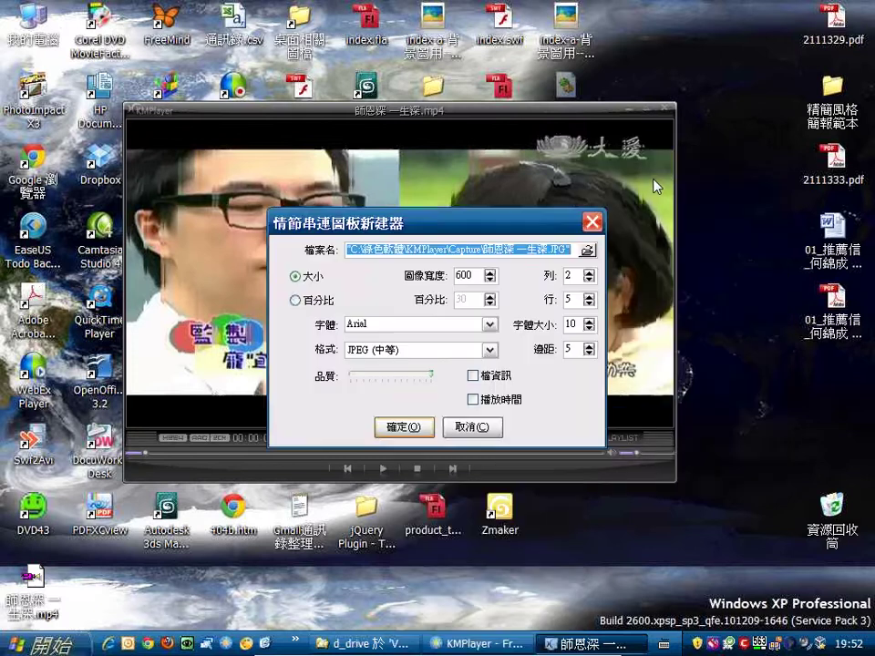
{"action": "left_click_drag", "start_coordinate": [531, 226], "coordinate": [534, 120]}
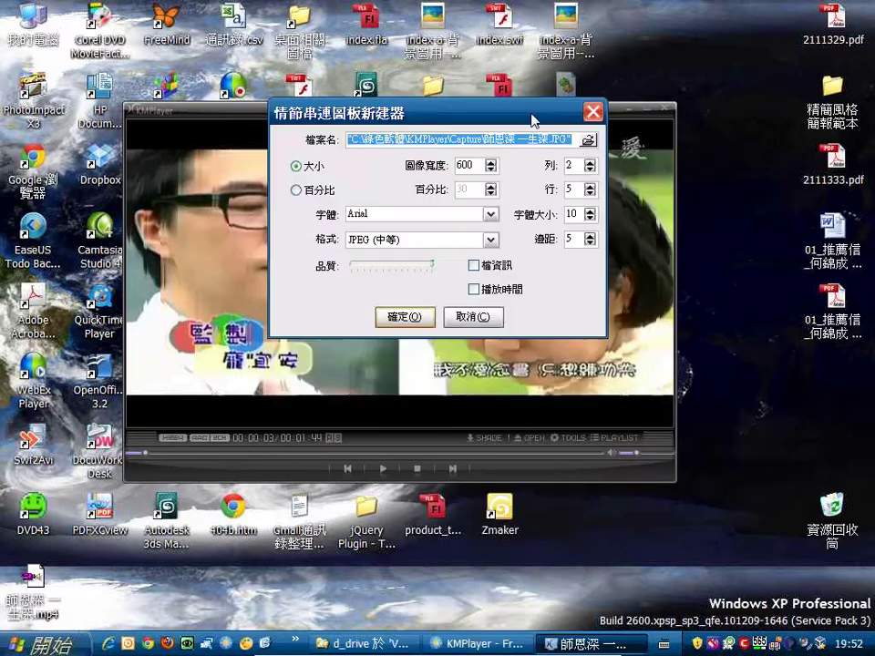
{"action": "left_click", "coordinate": [588, 140]}
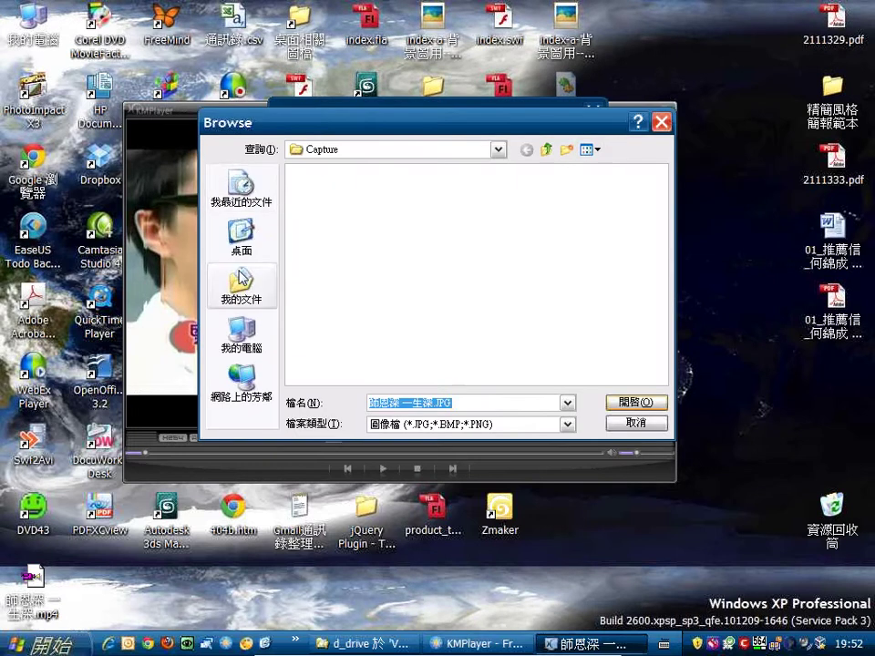
{"action": "left_click", "coordinate": [242, 239]}
{"action": "left_click", "coordinate": [626, 403]}
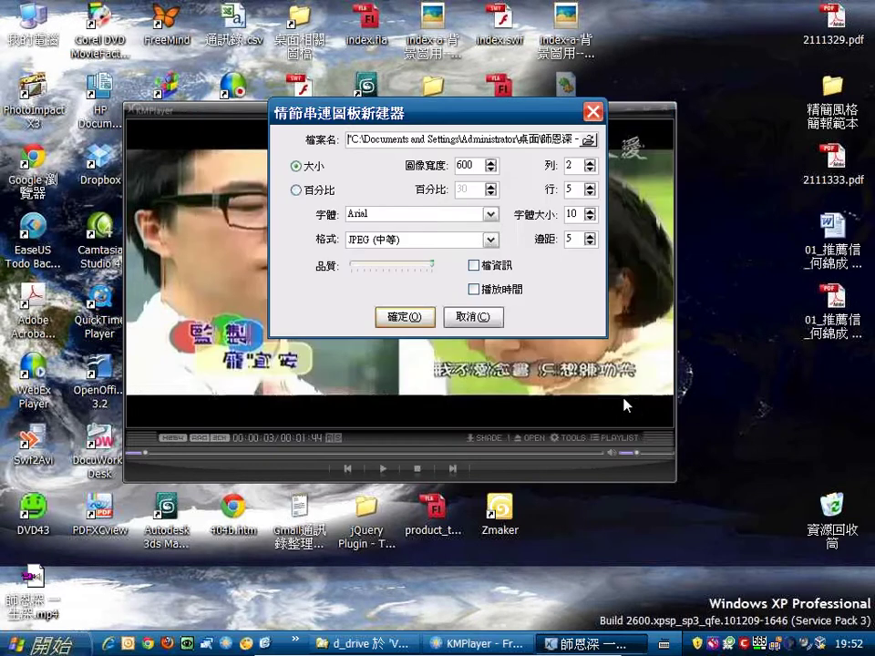
Create the storyboard with 4 columns (列), JPEG (中等) format and an image width (圖像寬度) of 800.
{"action": "double_click", "coordinate": [476, 164]}
{"action": "double_click", "coordinate": [572, 190]}
{"action": "key", "text": "shift+Tab"}
{"action": "type", "text": "4"}
{"action": "left_click", "coordinate": [416, 239]}
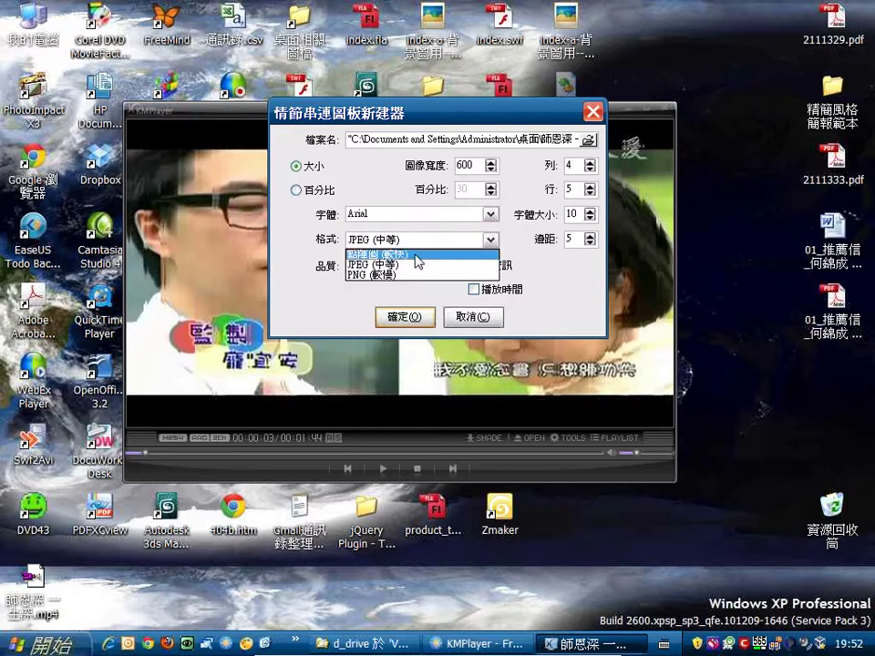
{"action": "left_click", "coordinate": [410, 265]}
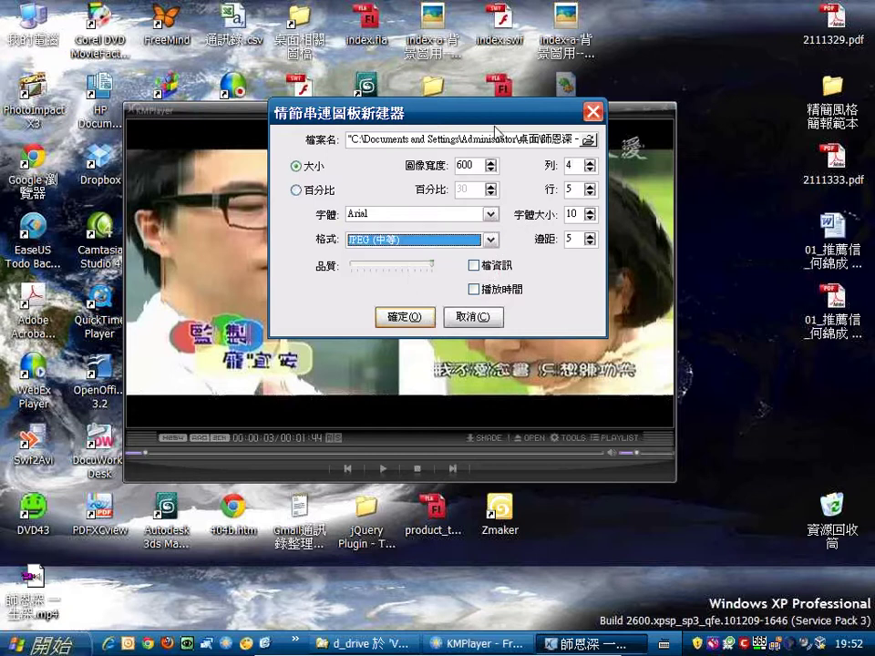
{"action": "left_click", "coordinate": [463, 165]}
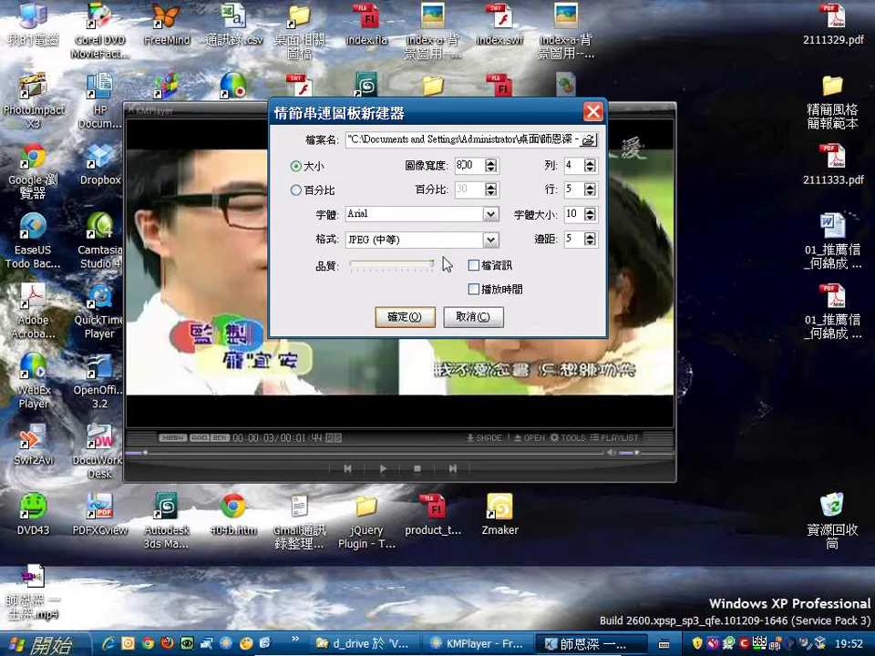
{"action": "left_click", "coordinate": [411, 316]}
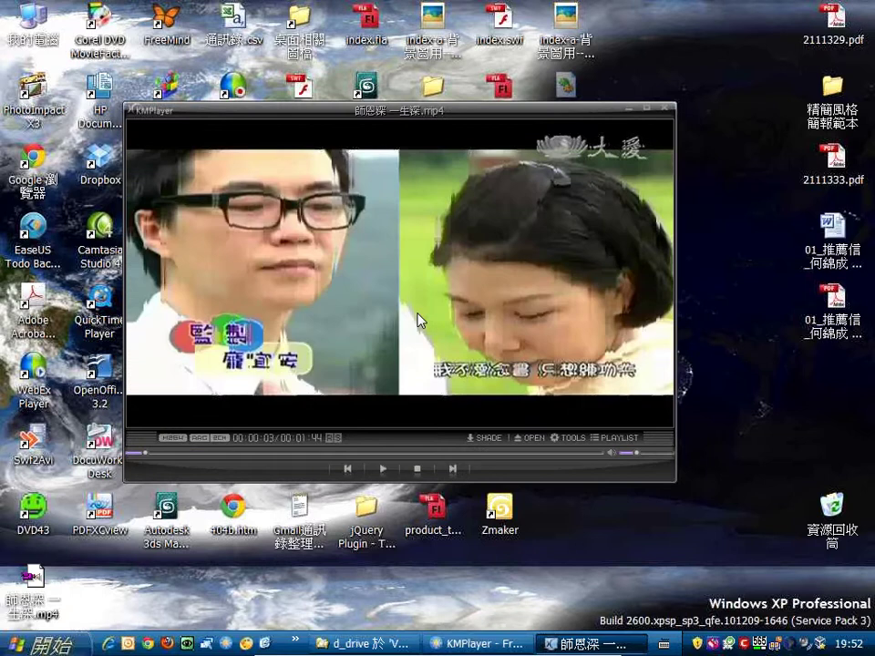
Close the player, view the storyboard image 師恩深 一生深.jpg from the desktop and close the image viewer.
{"action": "left_click", "coordinate": [666, 109]}
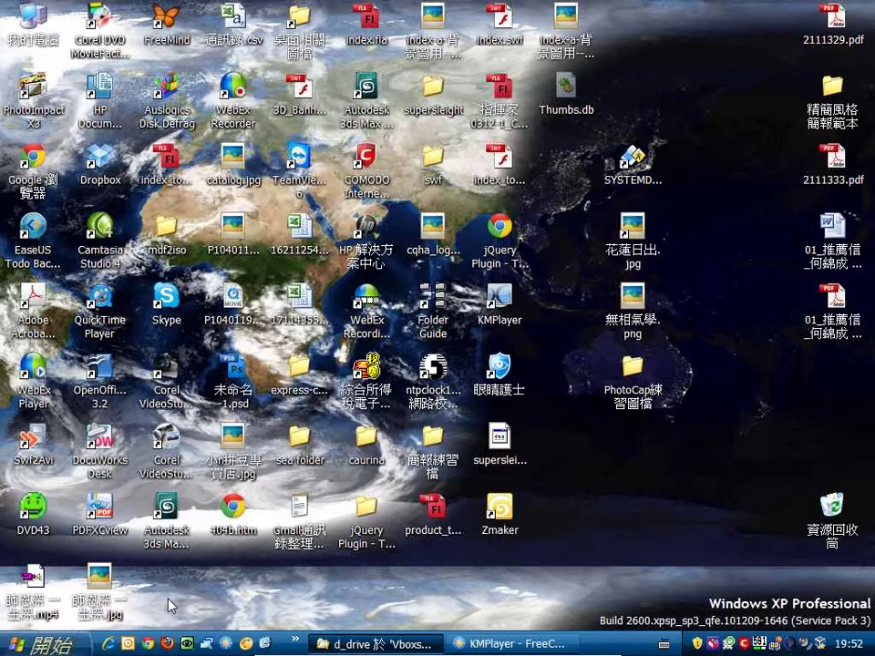
{"action": "double_click", "coordinate": [100, 583]}
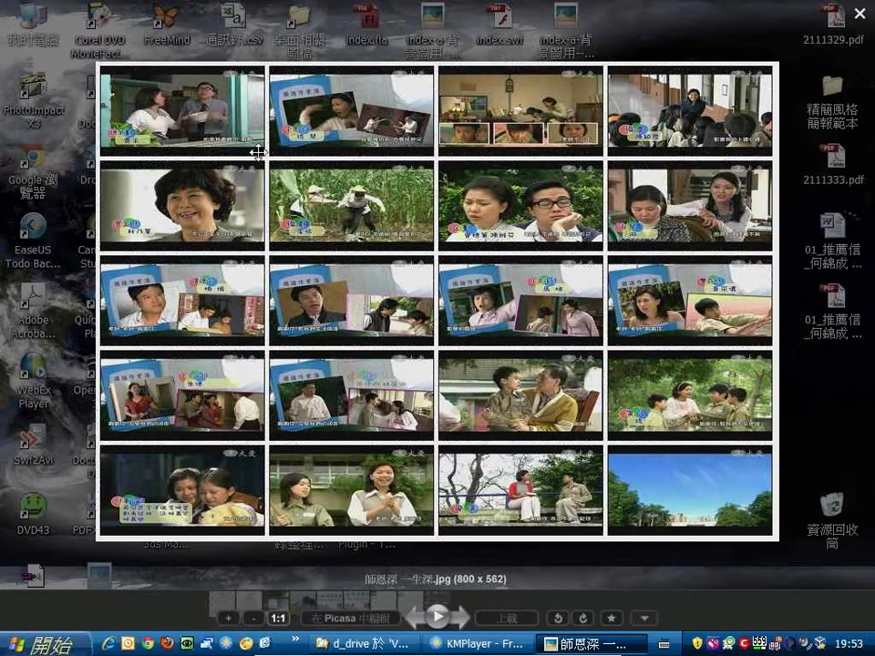
{"action": "left_click", "coordinate": [860, 15]}
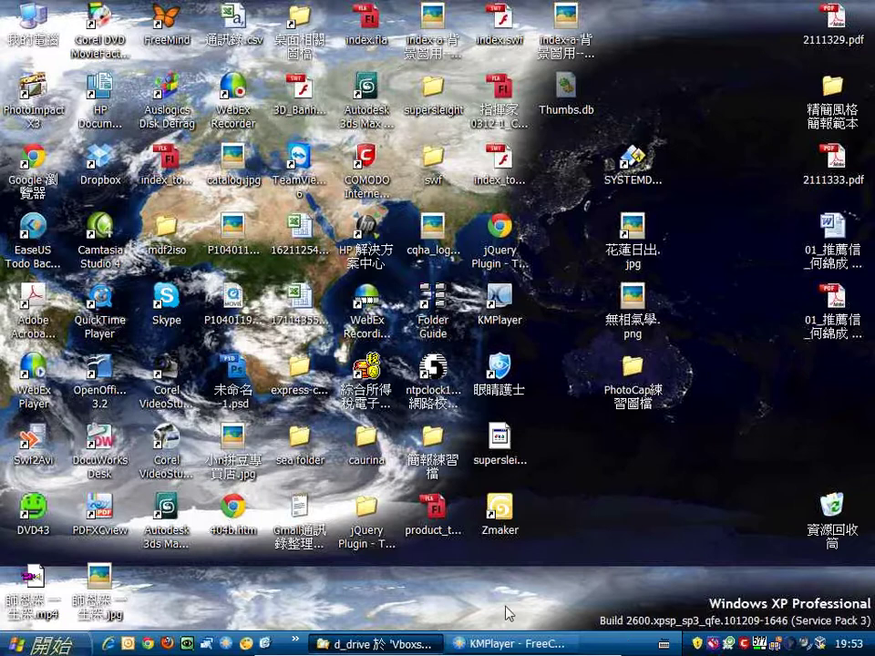
Switch to the PowerPoint presentation, start the slide show from slide 18 (Format Factory) and advance to slide 19 on downloading YouTube videos.
{"action": "left_click", "coordinate": [572, 649]}
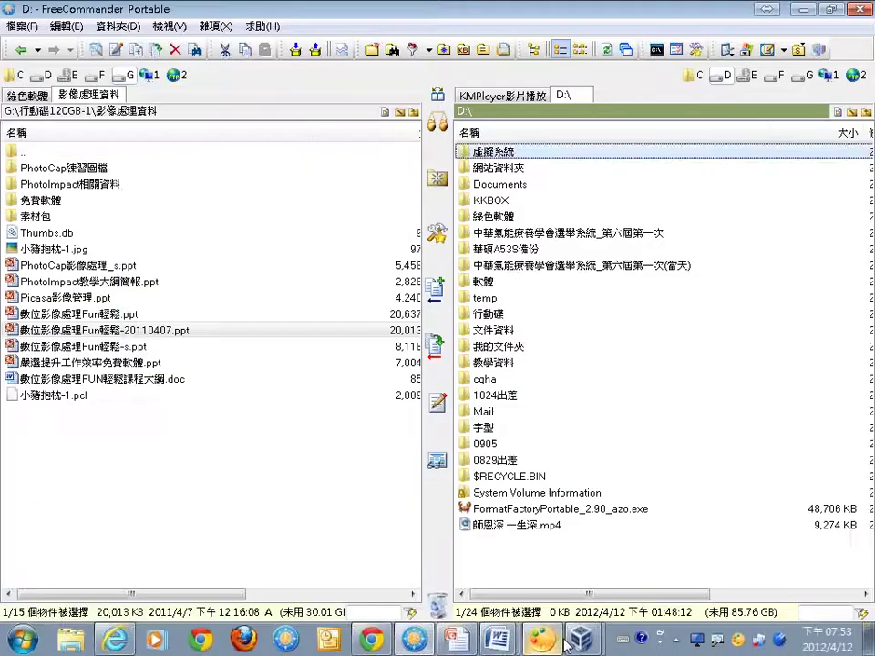
{"action": "left_click", "coordinate": [456, 641]}
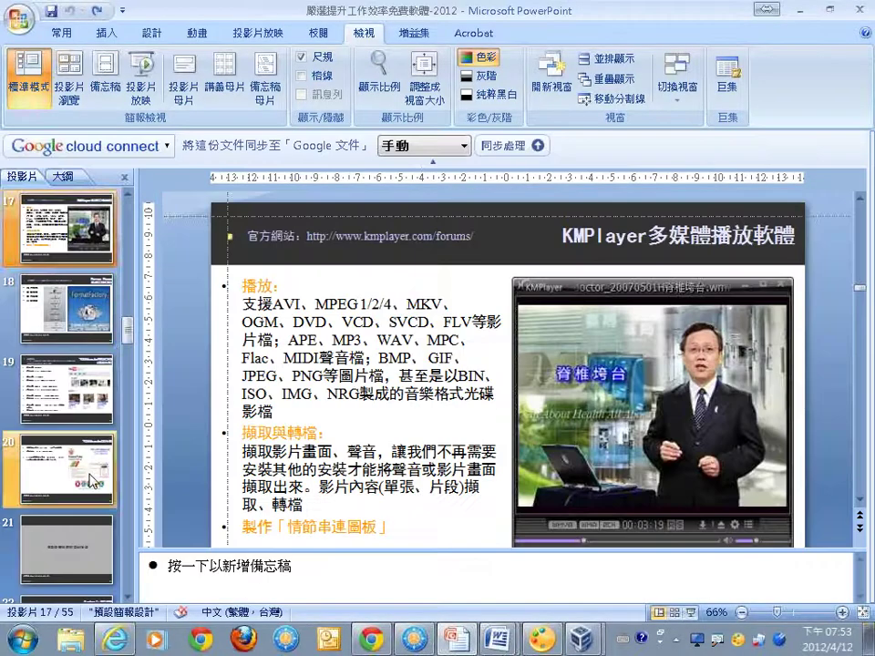
{"action": "left_click", "coordinate": [84, 307]}
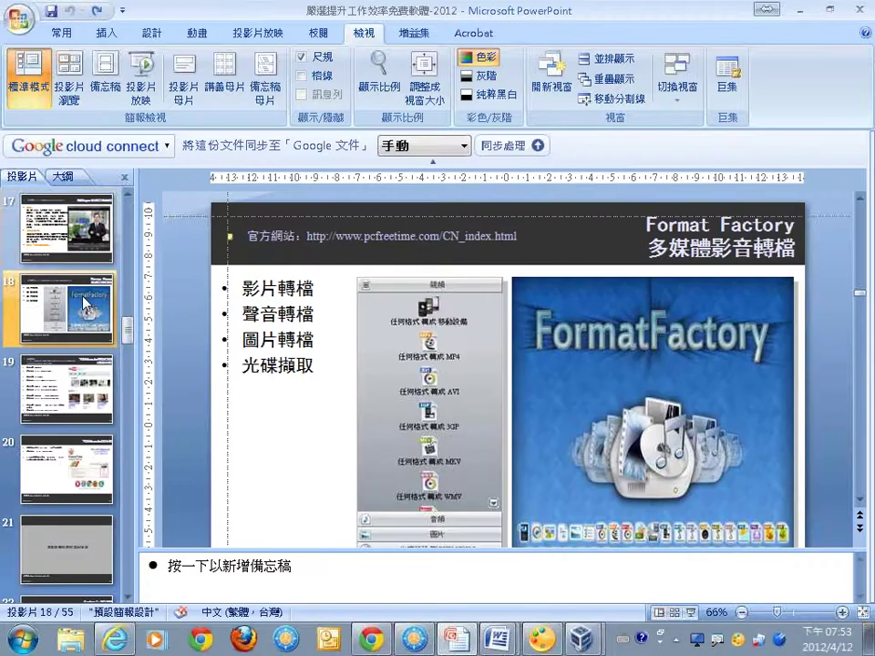
{"action": "key", "text": "shift+F5"}
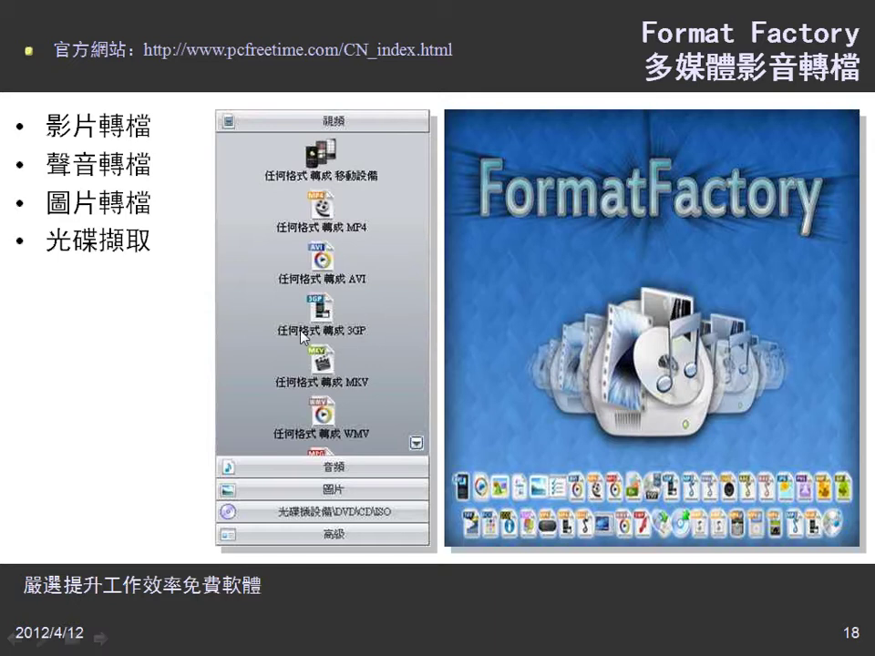
{"action": "left_click", "coordinate": [227, 345]}
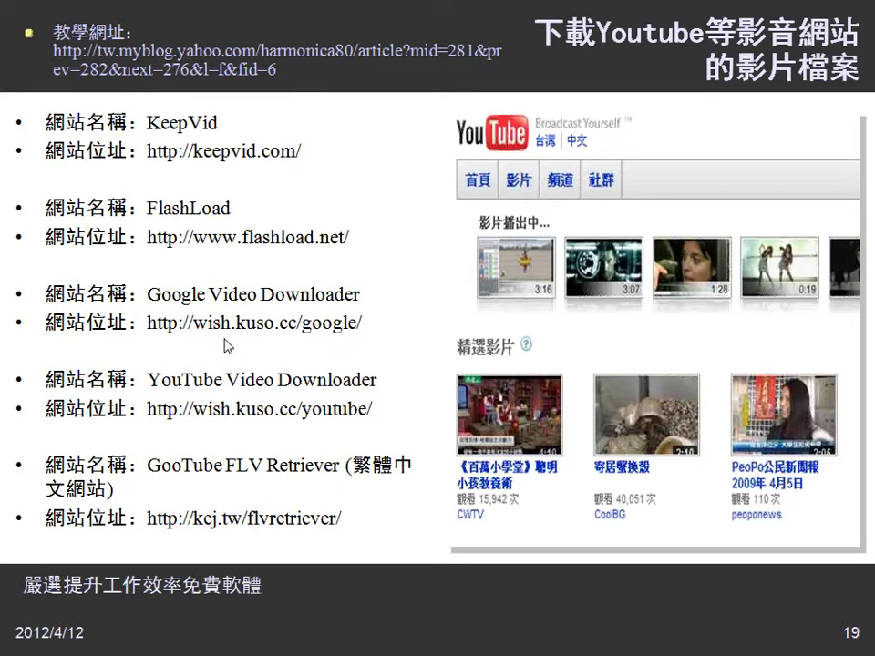
{"action": "key", "text": "Right"}
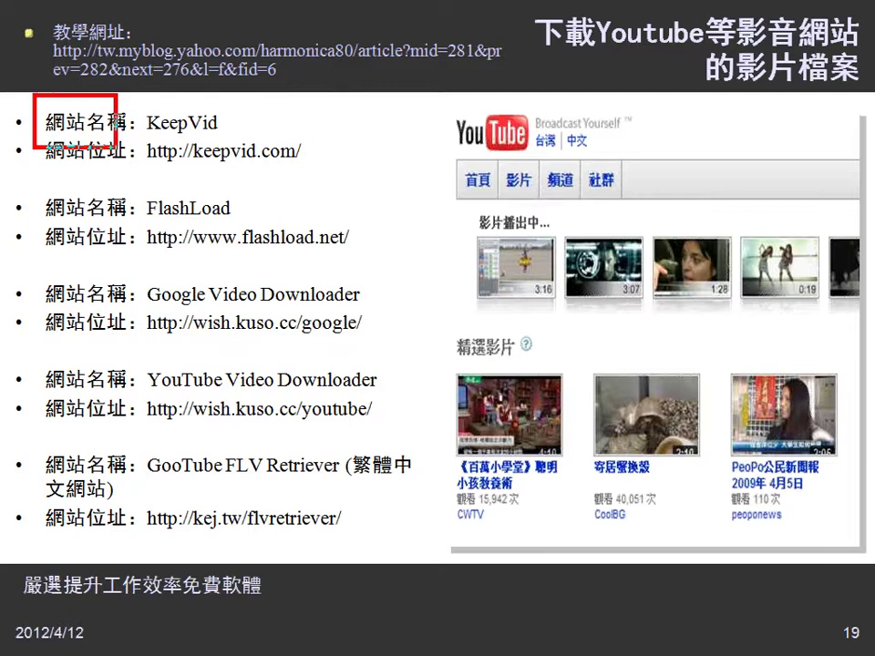